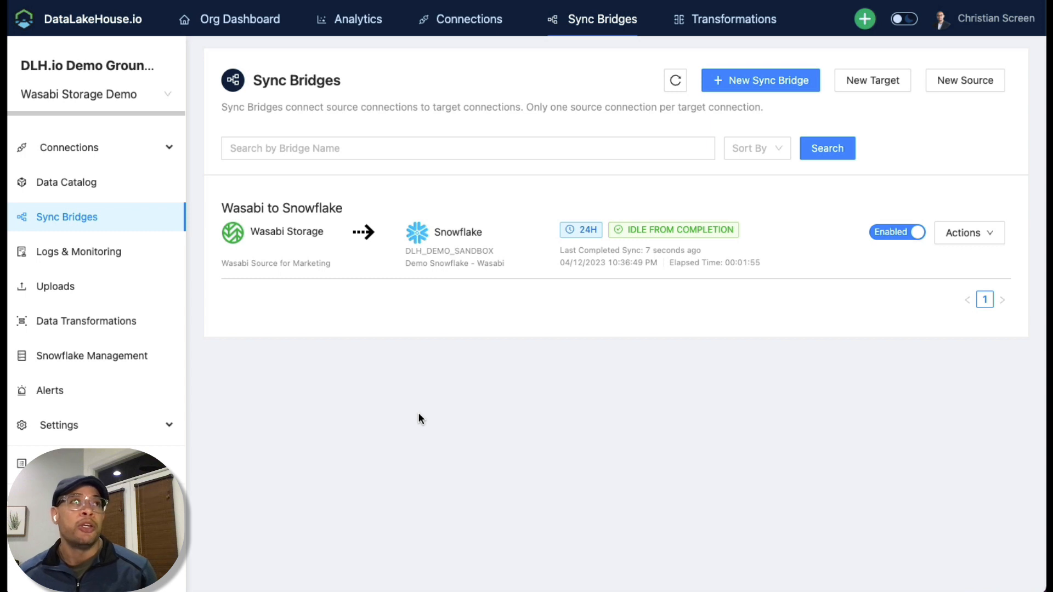
# Search the source connection vendors for "was" and start a new Wasabi Storage source connection.
pyautogui.click(463, 45)
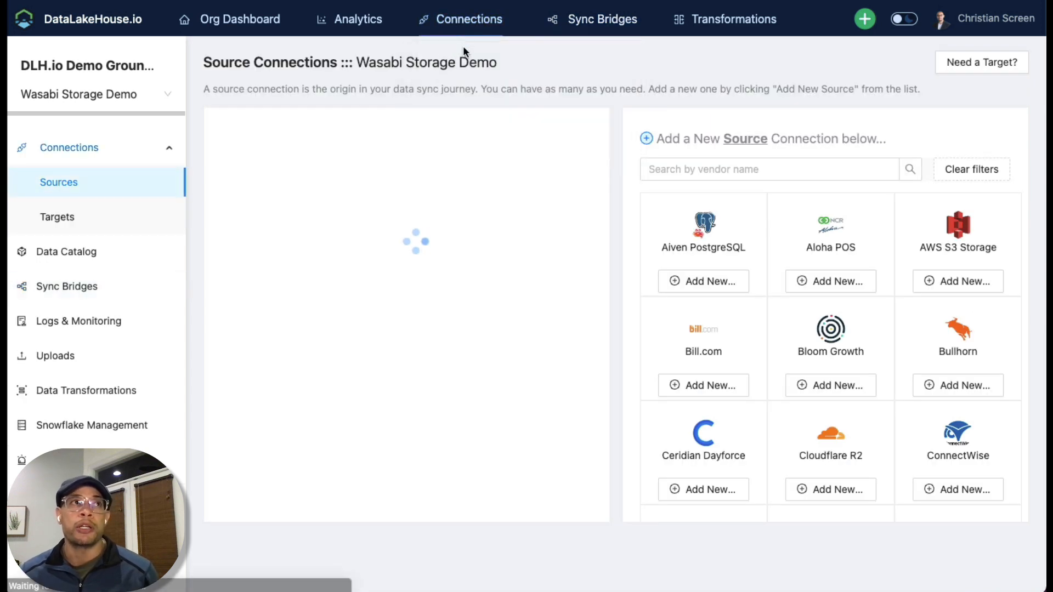
pyautogui.click(713, 174)
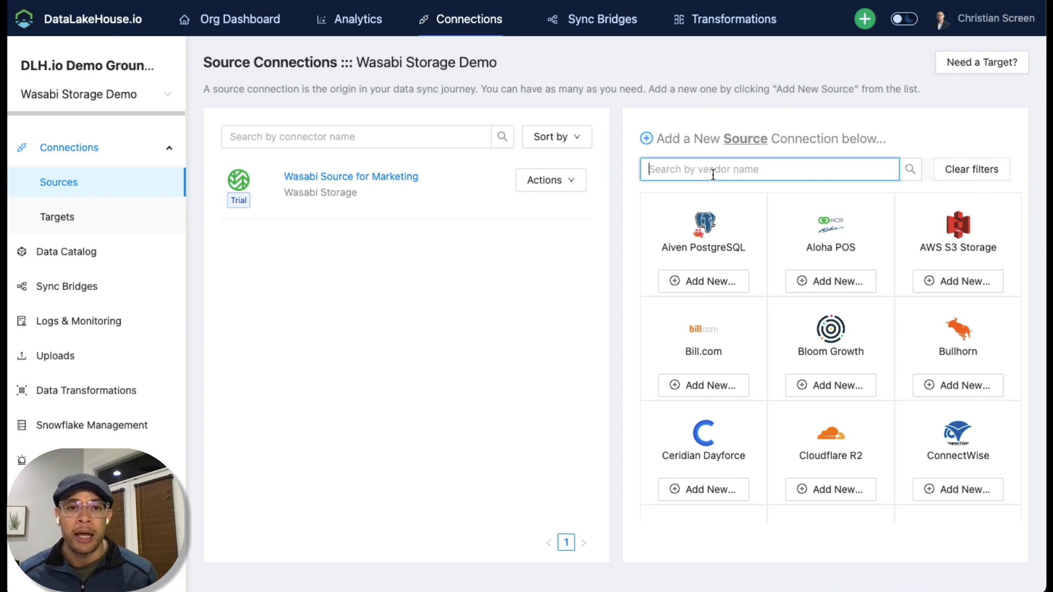
pyautogui.write('was')
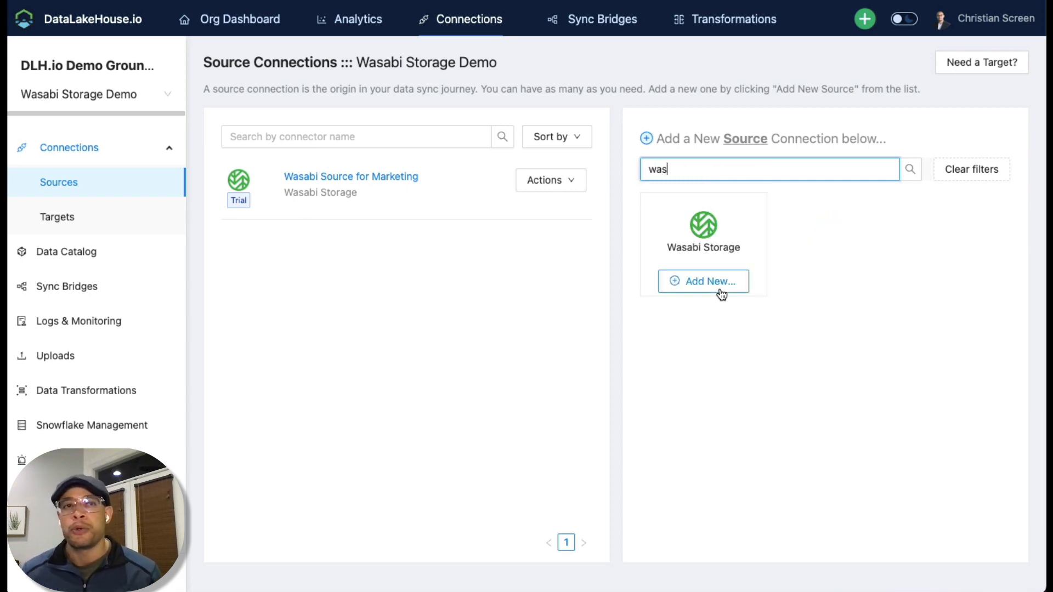
pyautogui.click(720, 291)
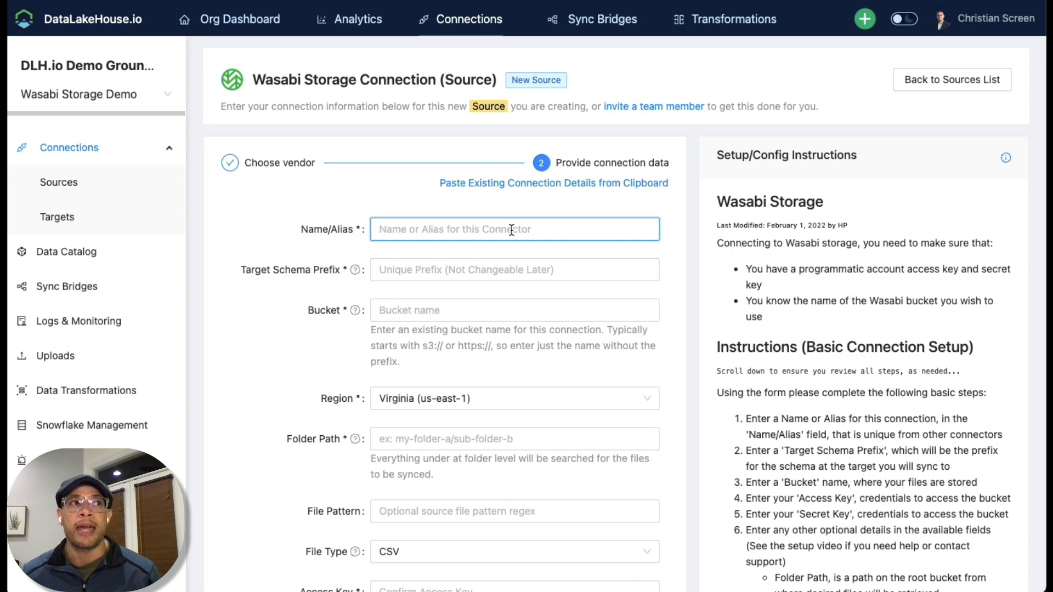
# Name the source connection "Wasabi Marketing" and set its target schema prefix to "marketing_file".
pyautogui.write('Wasba')
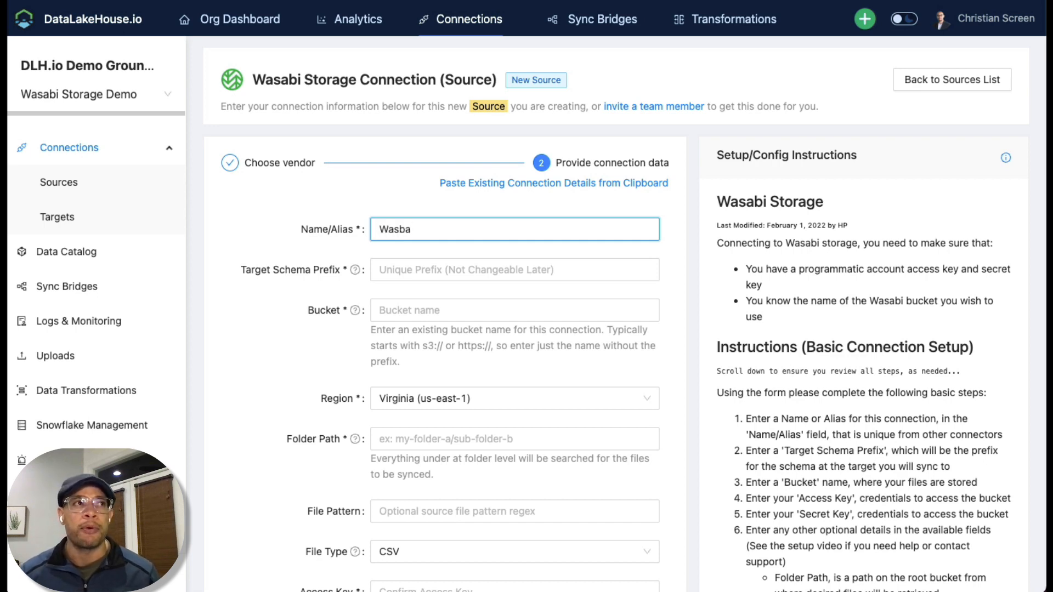
pyautogui.press('BackSpace')
pyautogui.press('BackSpace')
pyautogui.write('abi ')
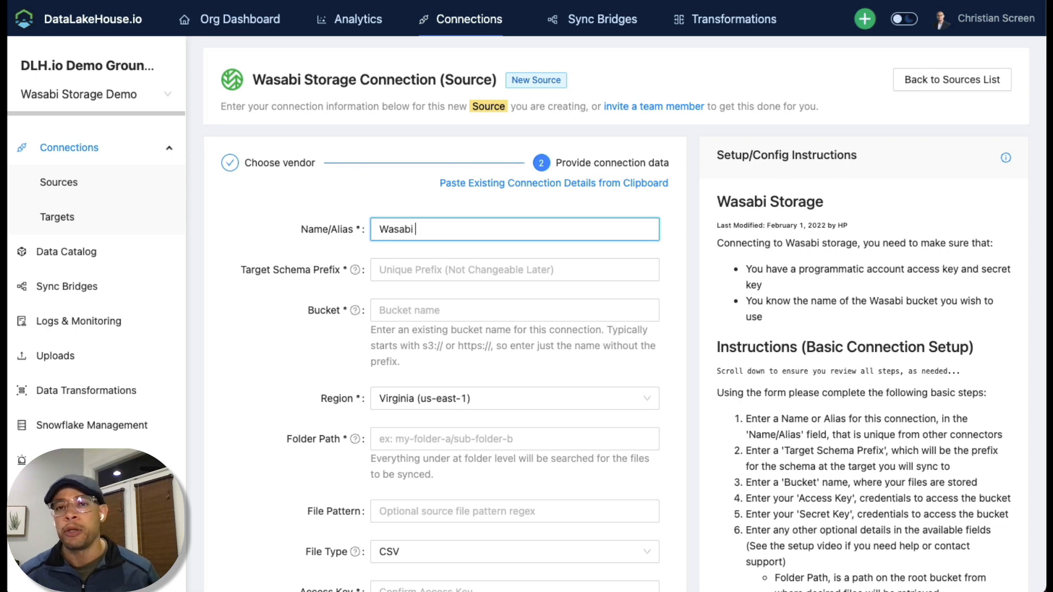
pyautogui.write('Marketing')
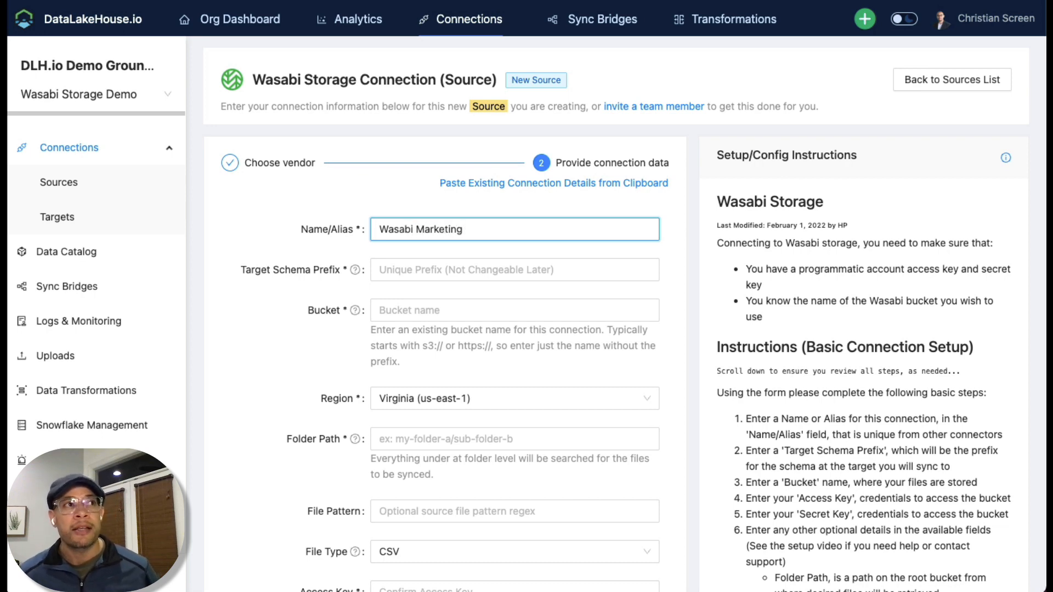
pyautogui.click(474, 269)
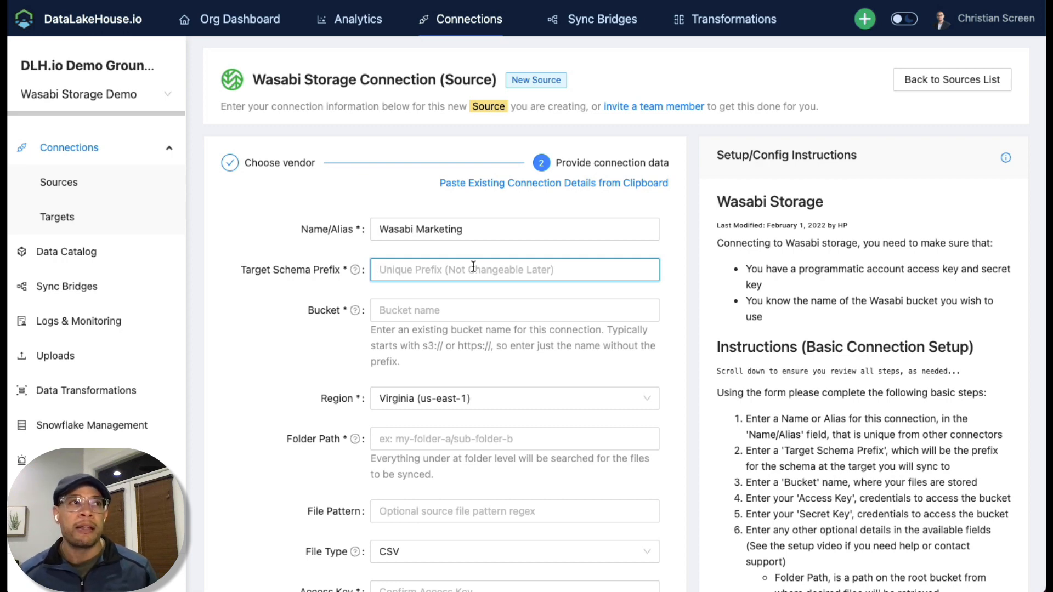
pyautogui.write('marketing')
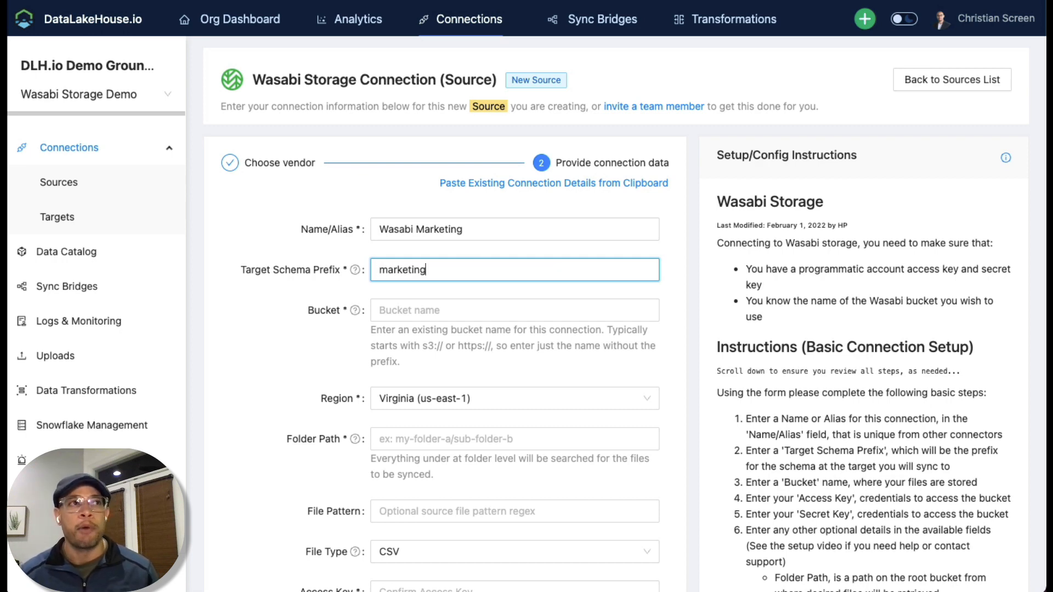
pyautogui.write('_file')
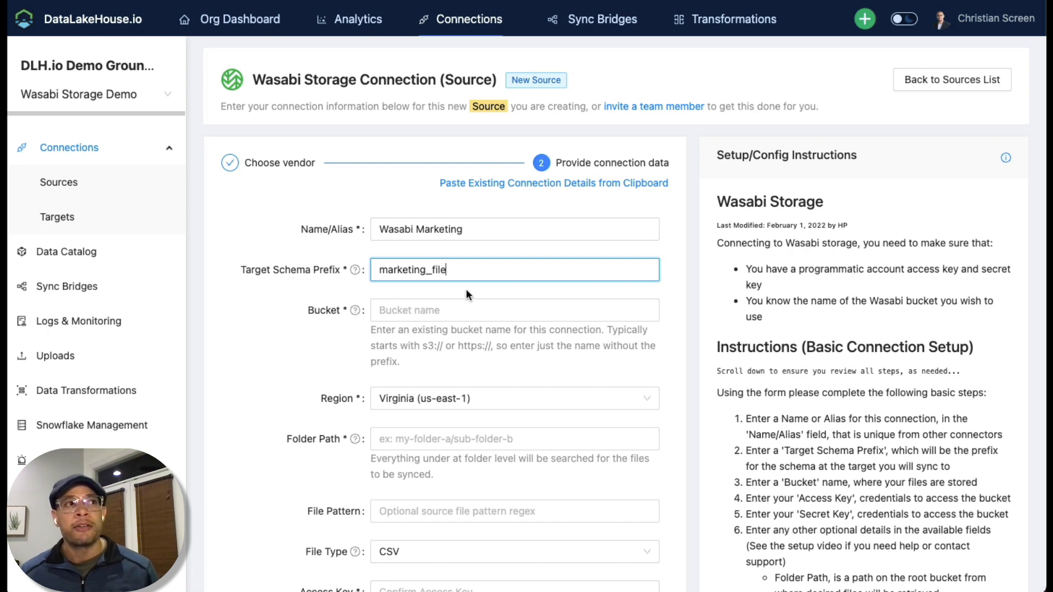
# Set the source connection's bucket to "marketing.datacompany.io".
pyautogui.click(467, 309)
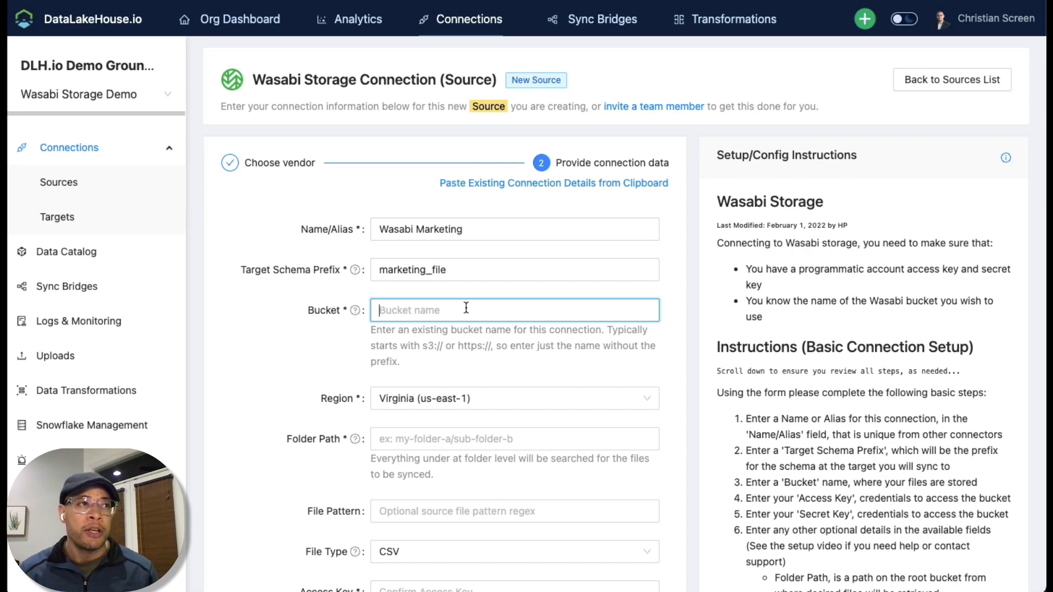
pyautogui.write('marketing.d')
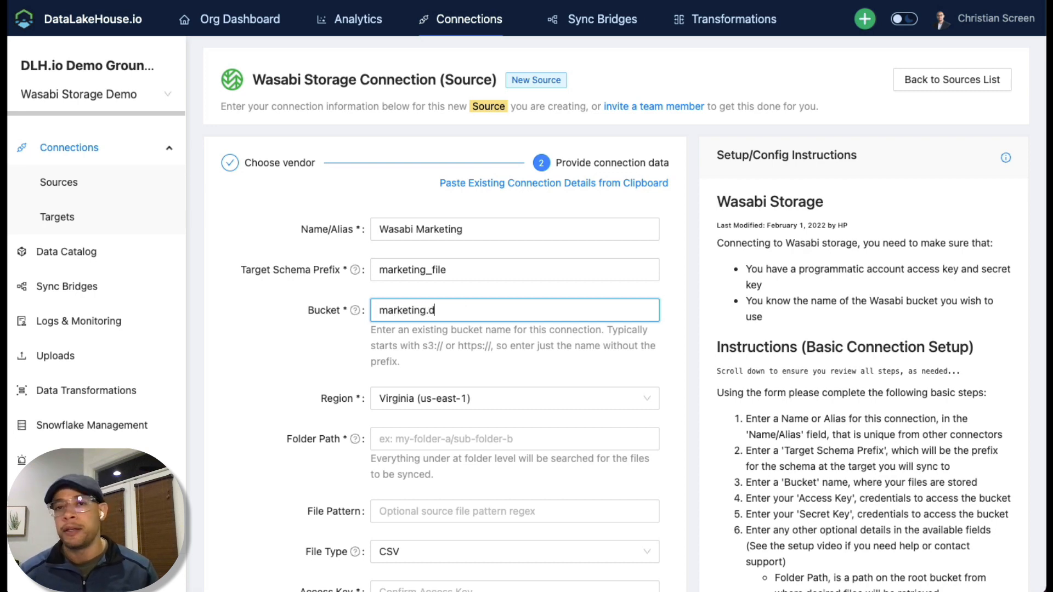
pyautogui.write('at')
pyautogui.write('ta')
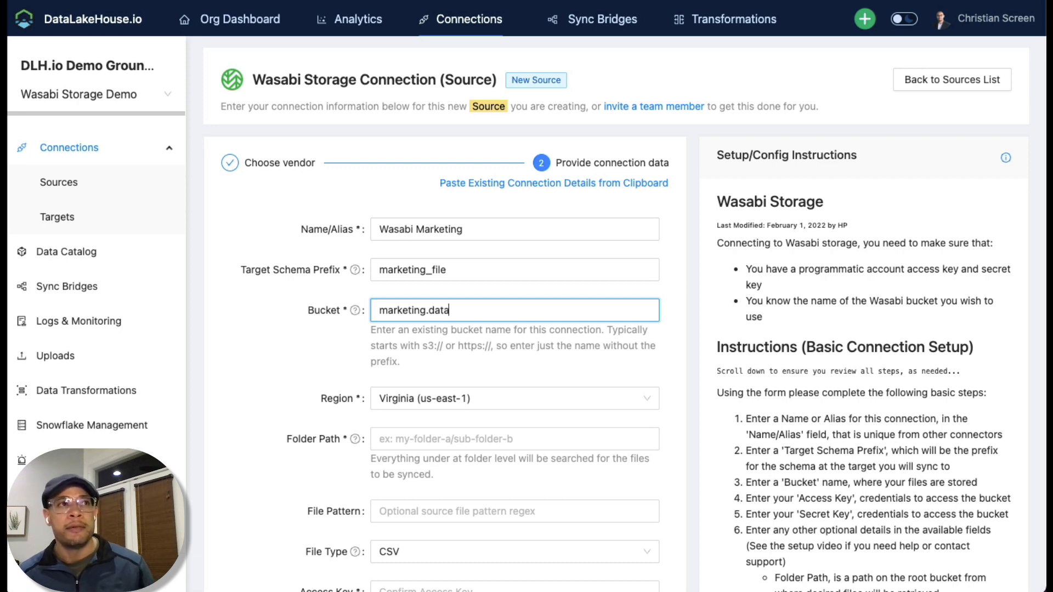
pyautogui.write('company.io')
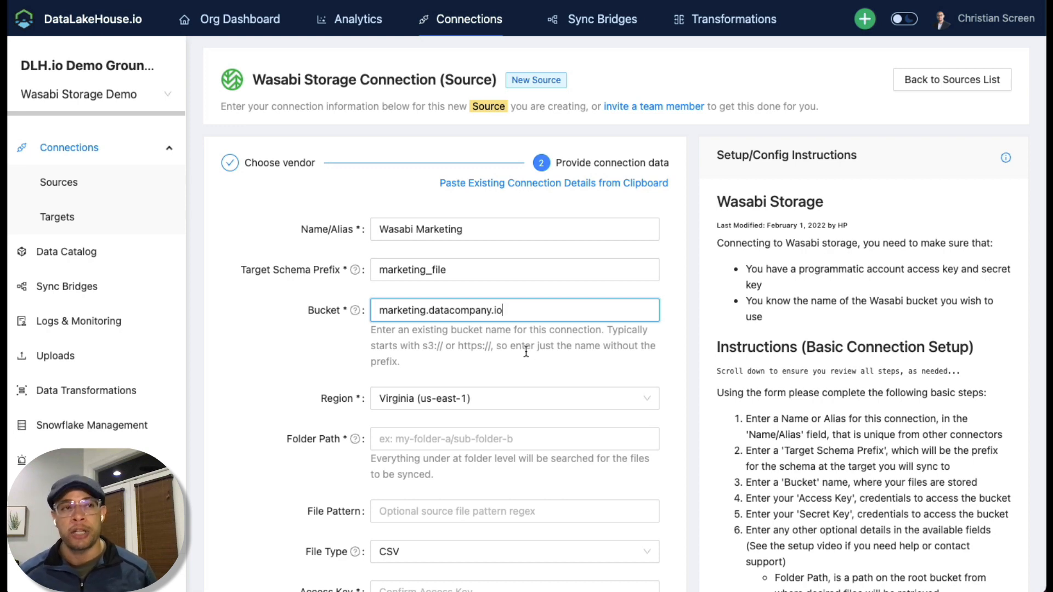
# Set the source connection's folder path to "__marketing_data_file".
pyautogui.click(595, 442)
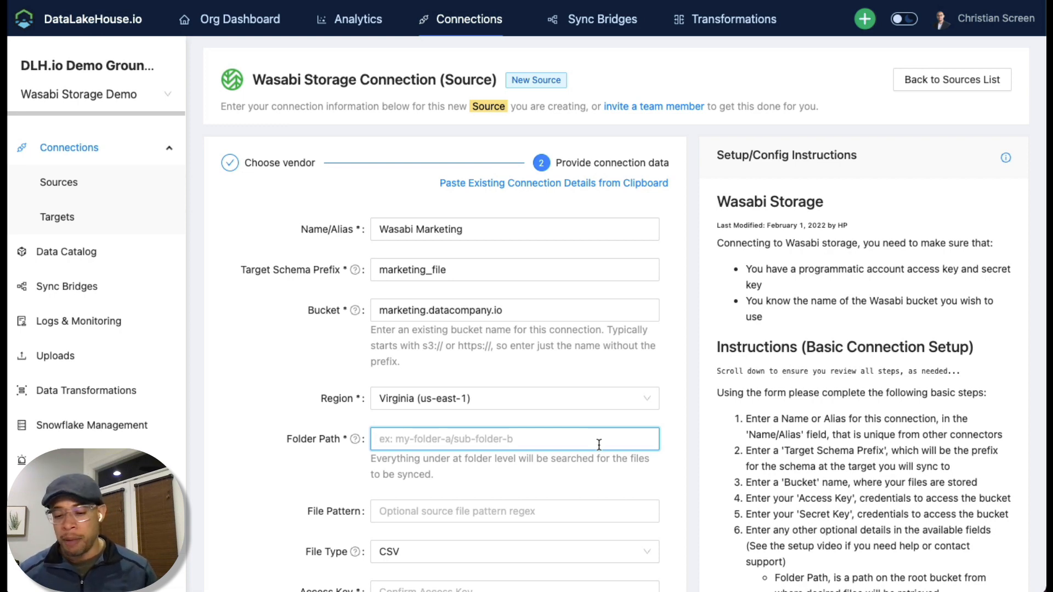
pyautogui.write('__marketing_Data')
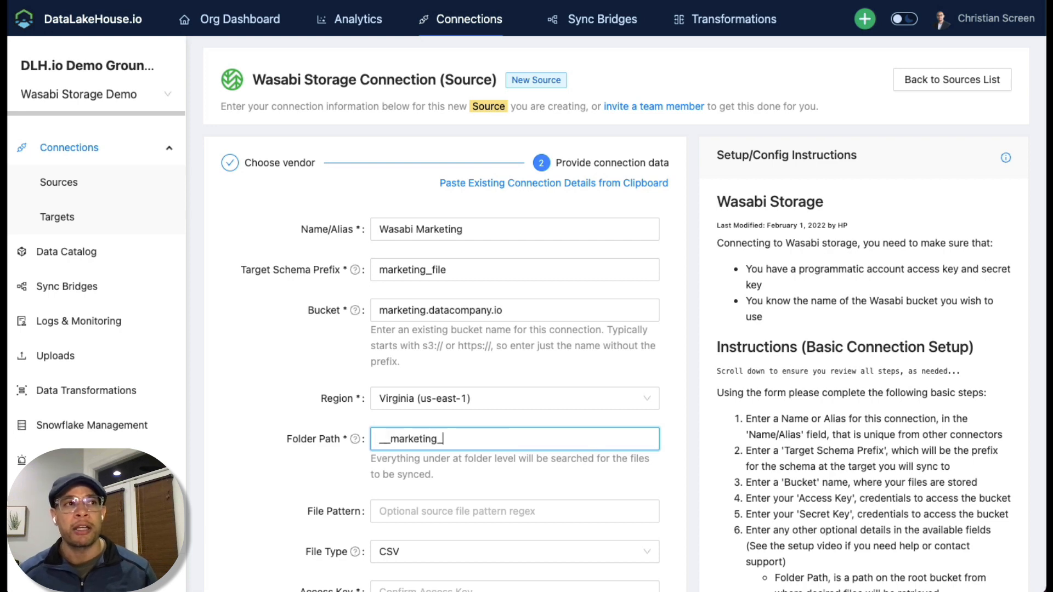
pyautogui.press('BackSpace')
pyautogui.press('BackSpace')
pyautogui.press('BackSpace')
pyautogui.press('BackSpace')
pyautogui.write('data')
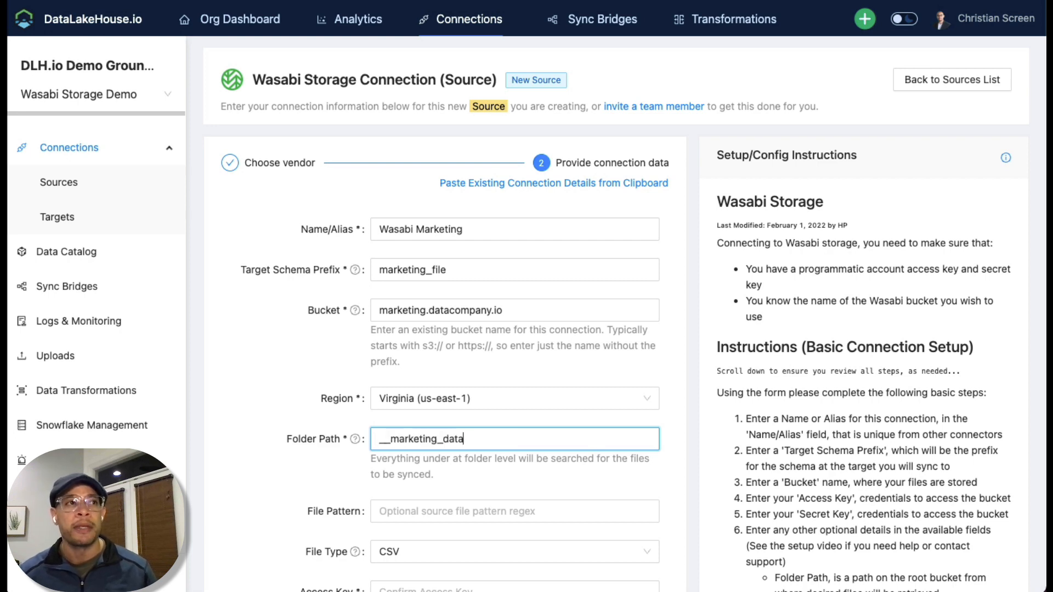
pyautogui.write('_file')
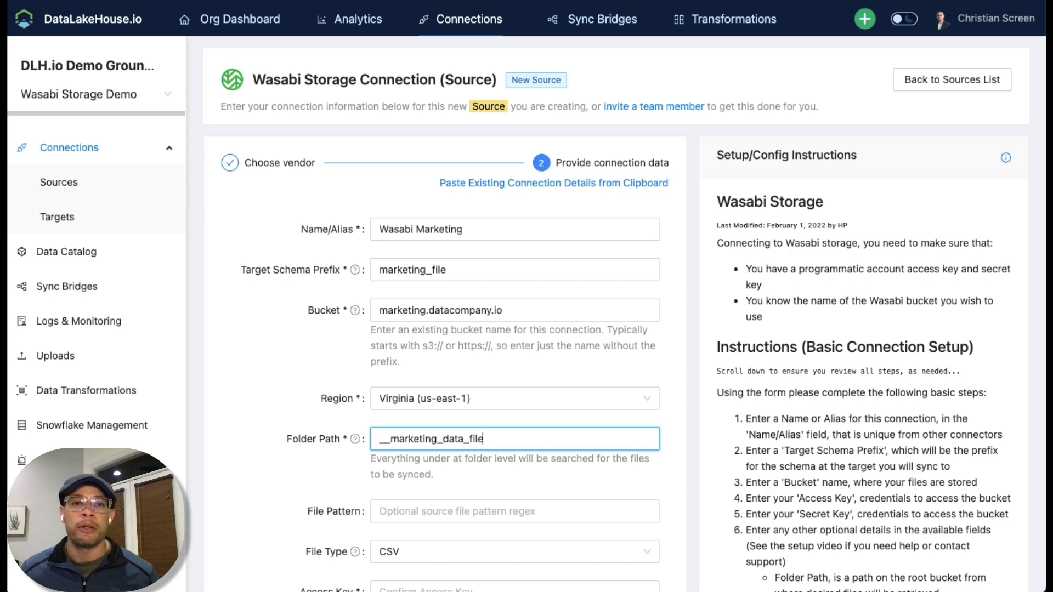
# Set the source connection's file type to "CSV,XLS,XLSX (Excel)".
pyautogui.scroll(-1, 629, 463)
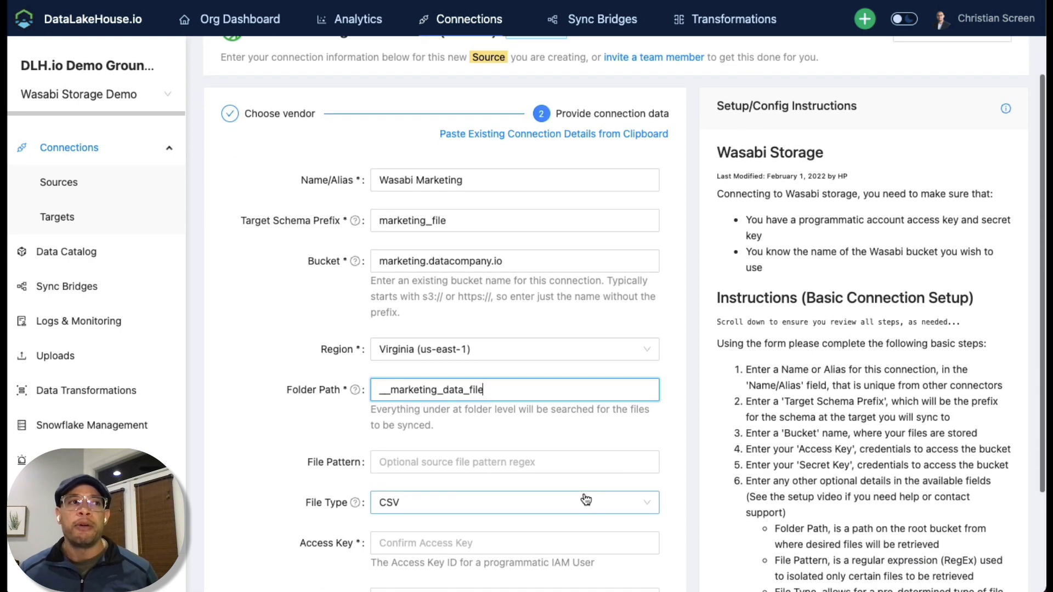
pyautogui.click(565, 509)
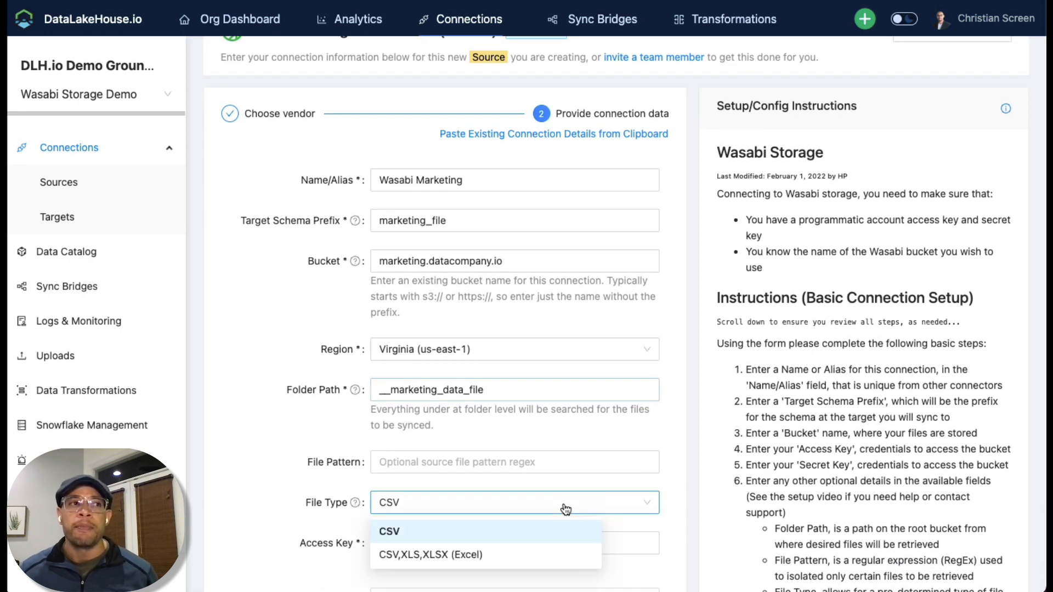
pyautogui.click(537, 551)
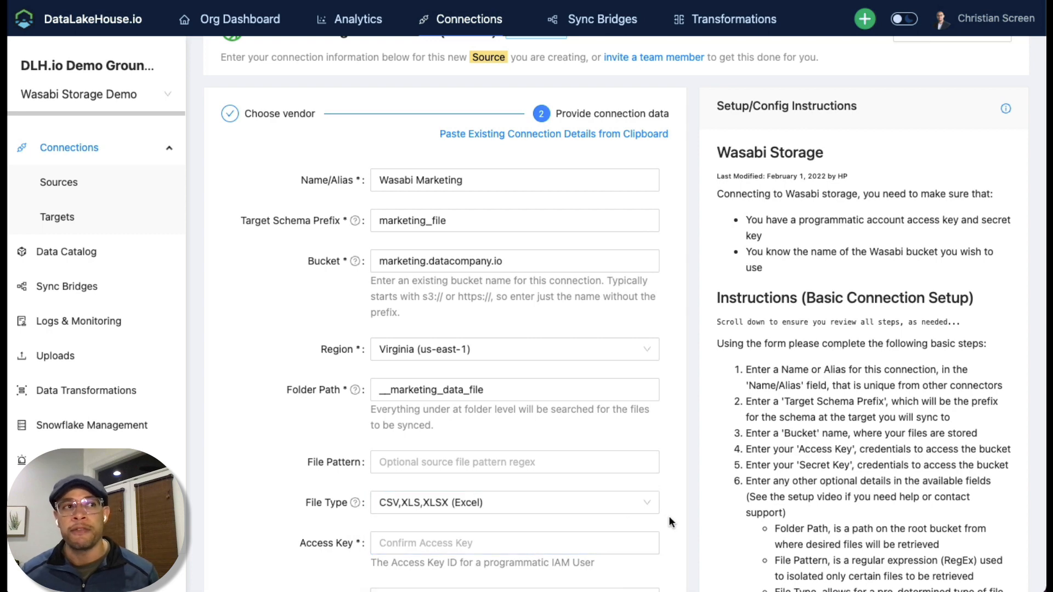
# Leave the new source form without saving and open the existing "Wasabi Source for Marketing" connection's settings.
pyautogui.scroll(-3, 671, 518)
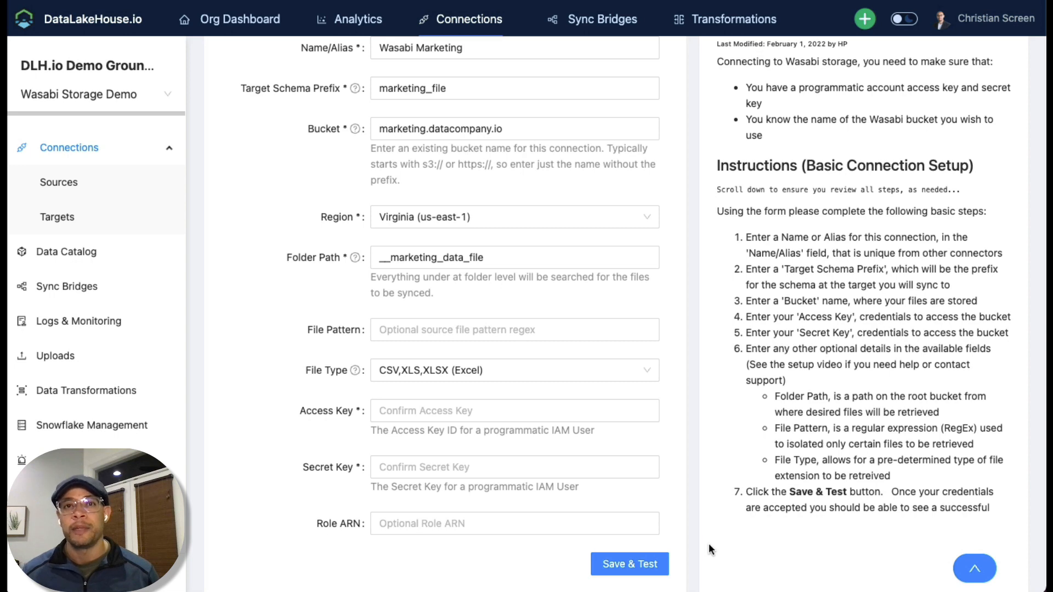
pyautogui.scroll(3, 709, 543)
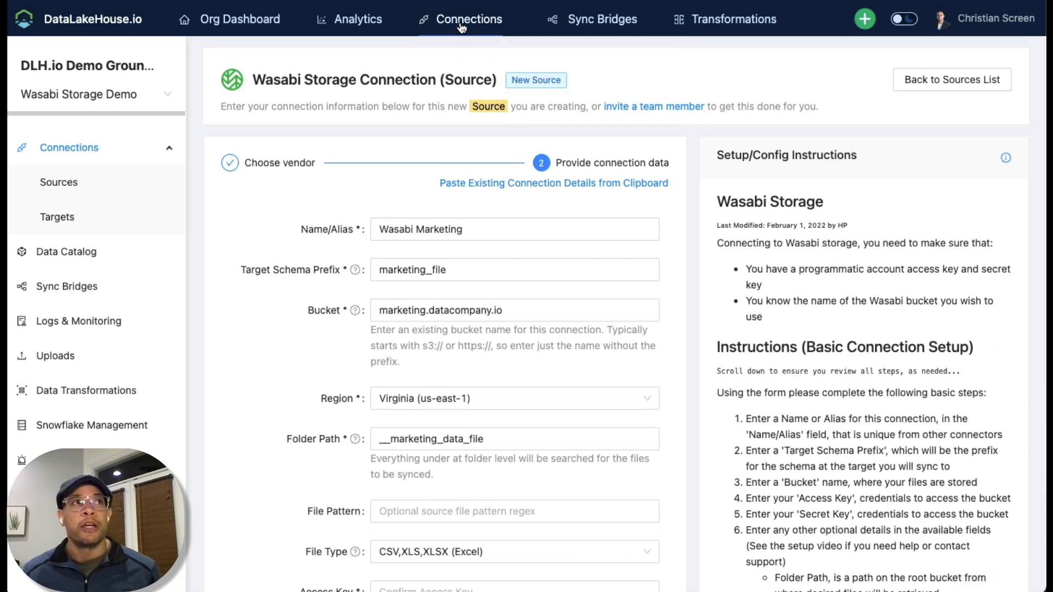
pyautogui.moveTo(448, 27)
pyautogui.click(444, 55)
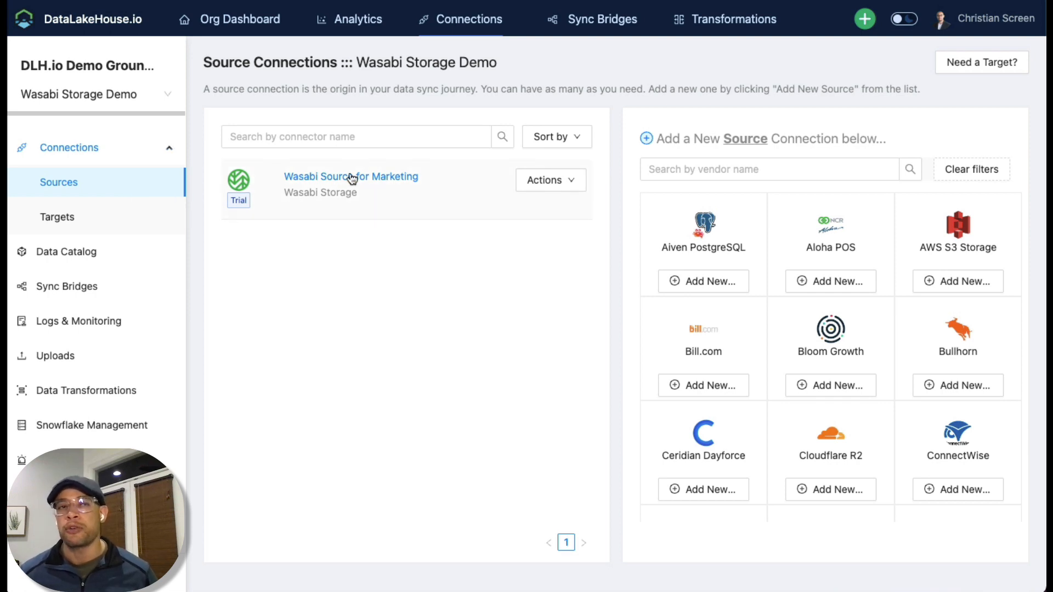
pyautogui.click(363, 188)
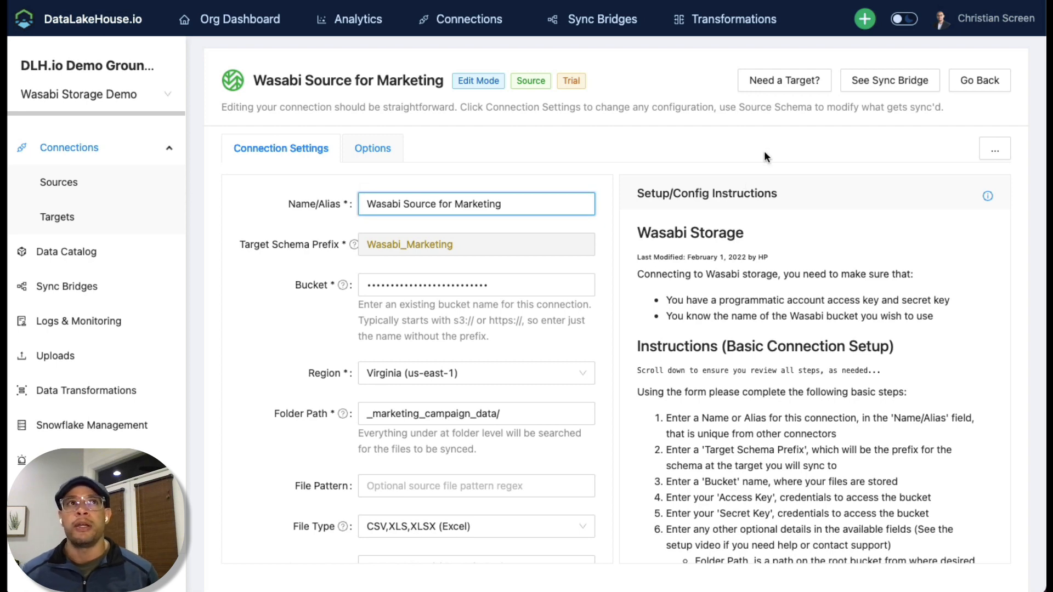
# Search the target vendors for "snow" and start a new Snowflake target connection named "Demo Snowflake".
pyautogui.click(789, 89)
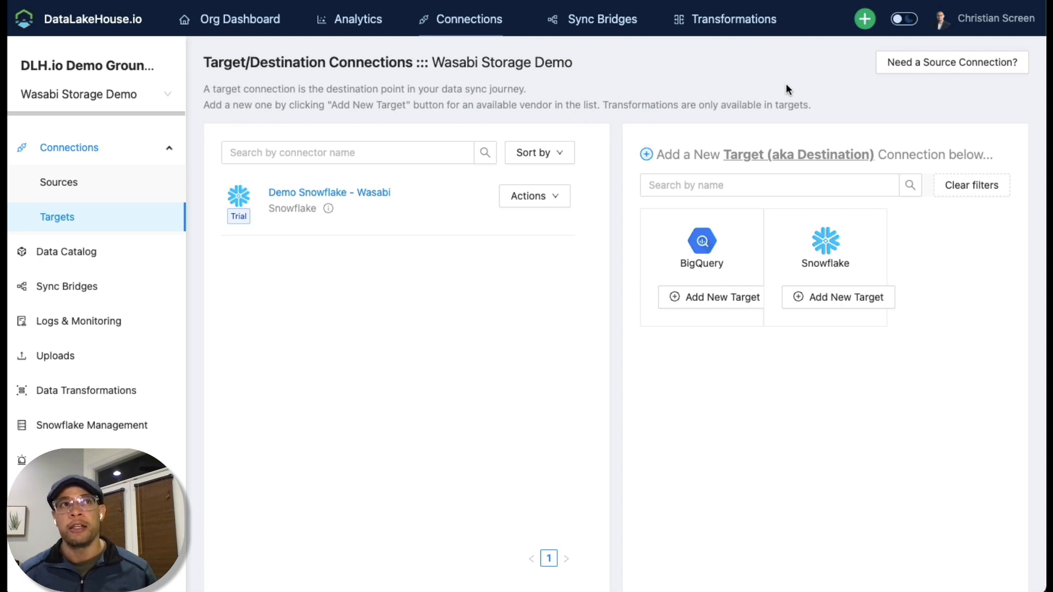
pyautogui.click(798, 181)
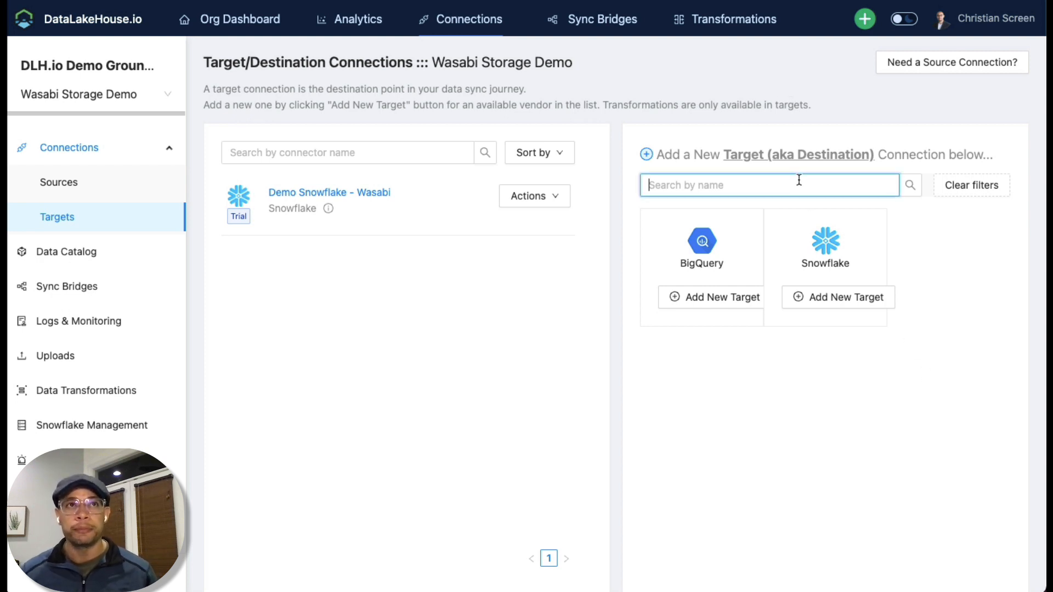
pyautogui.write('snow')
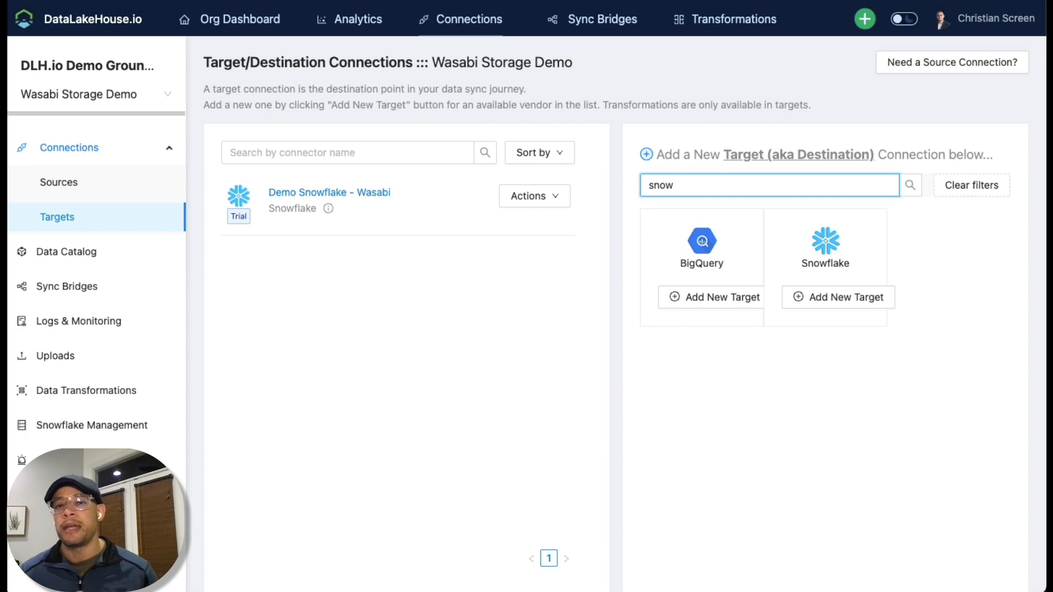
pyautogui.click(911, 185)
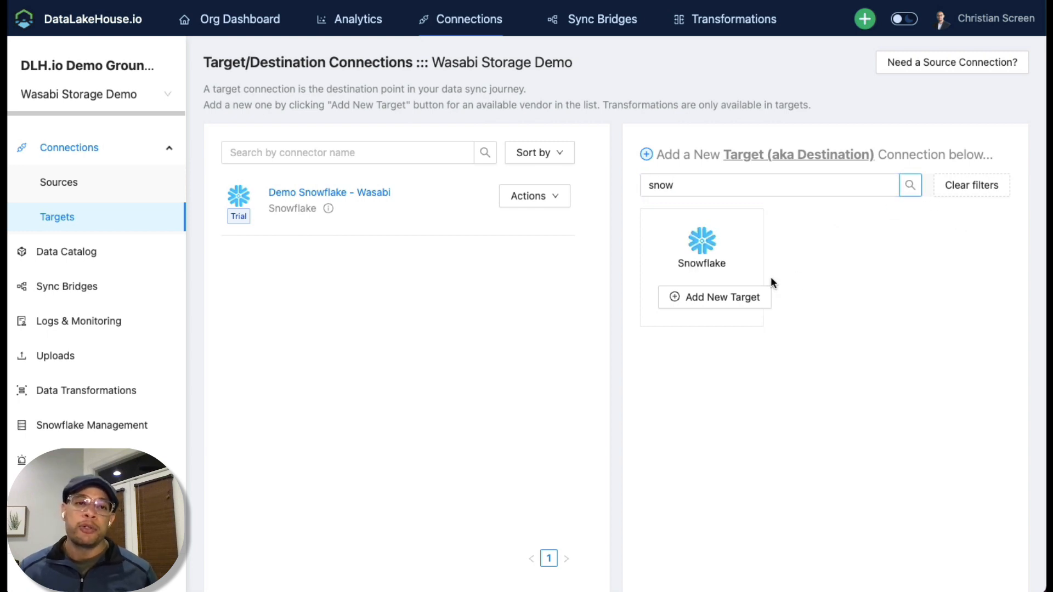
pyautogui.click(745, 298)
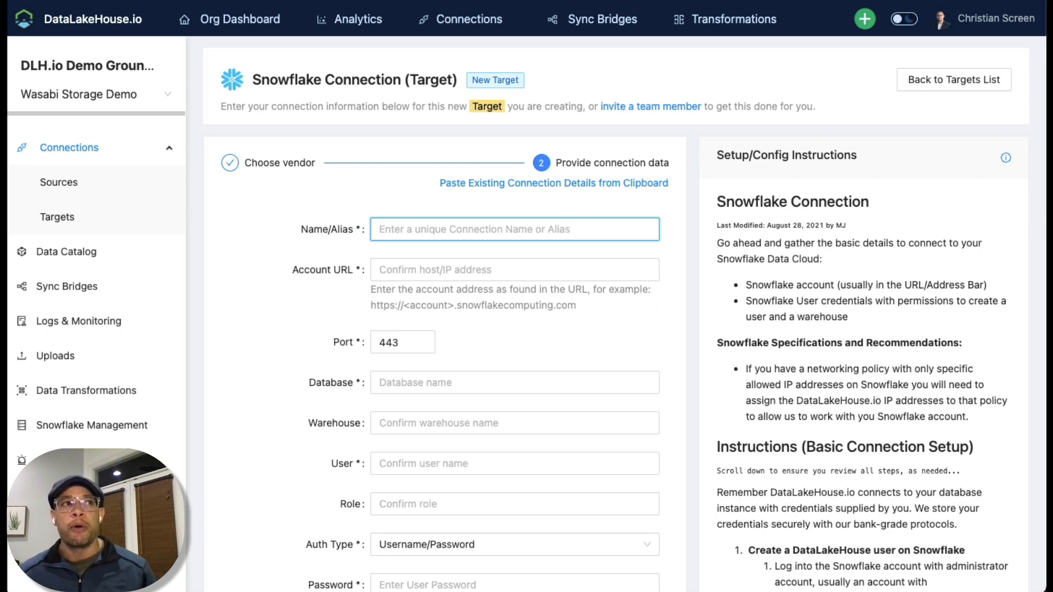
pyautogui.write('Demo Snowflake')
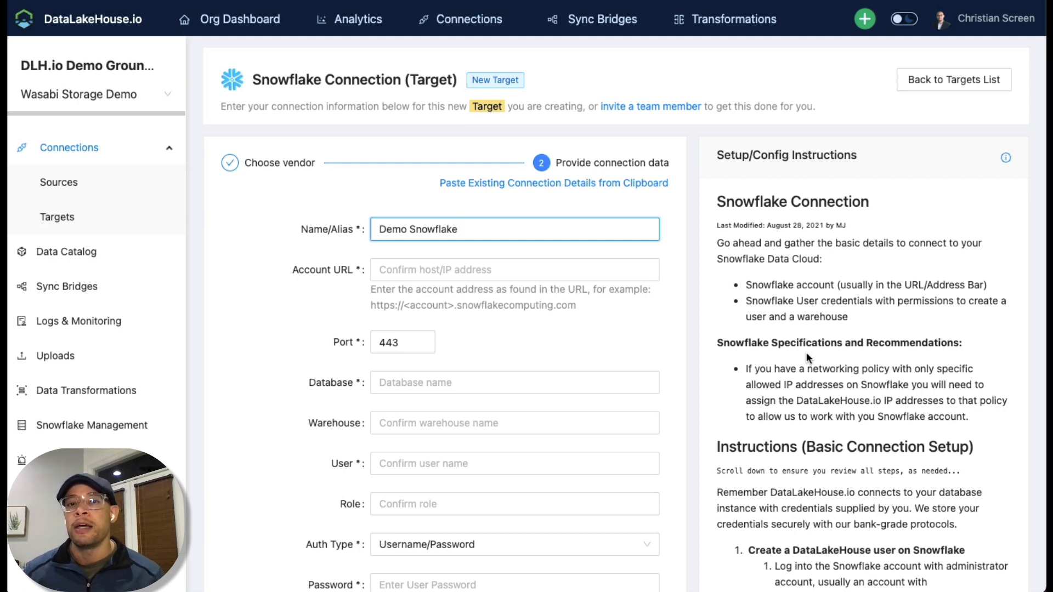
# Review the Snowflake setup instructions down to the script for creating a DataLakeHouse user.
pyautogui.scroll(-1, 806, 353)
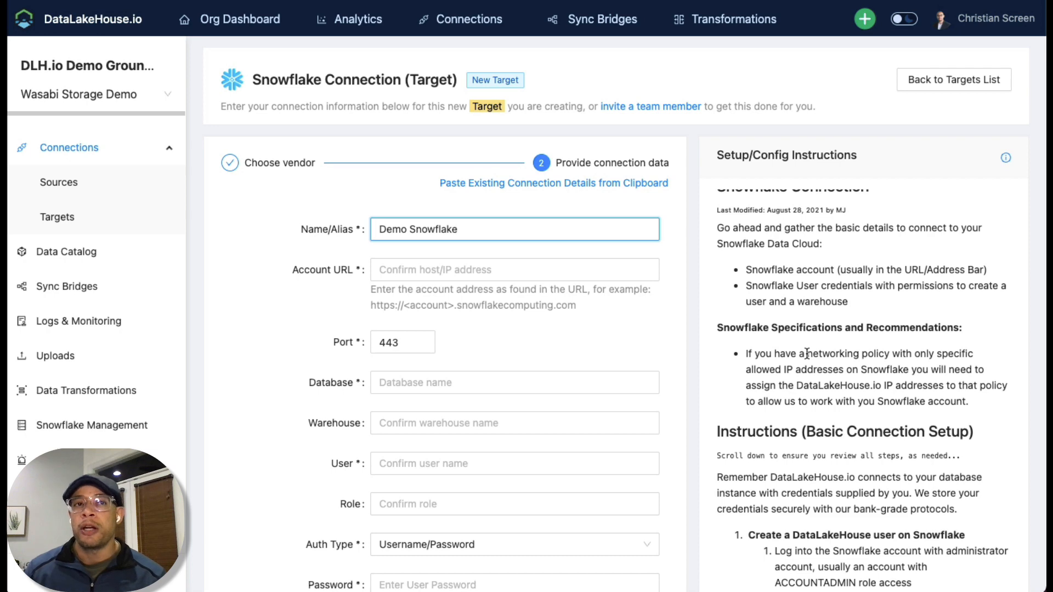
pyautogui.scroll(-5, 808, 362)
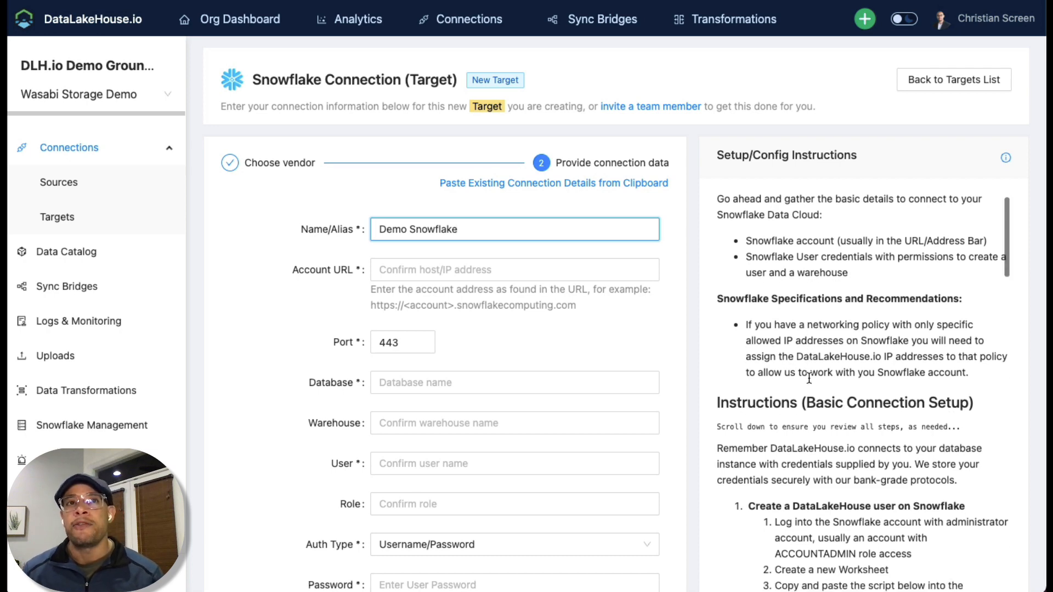
pyautogui.scroll(-5, 809, 382)
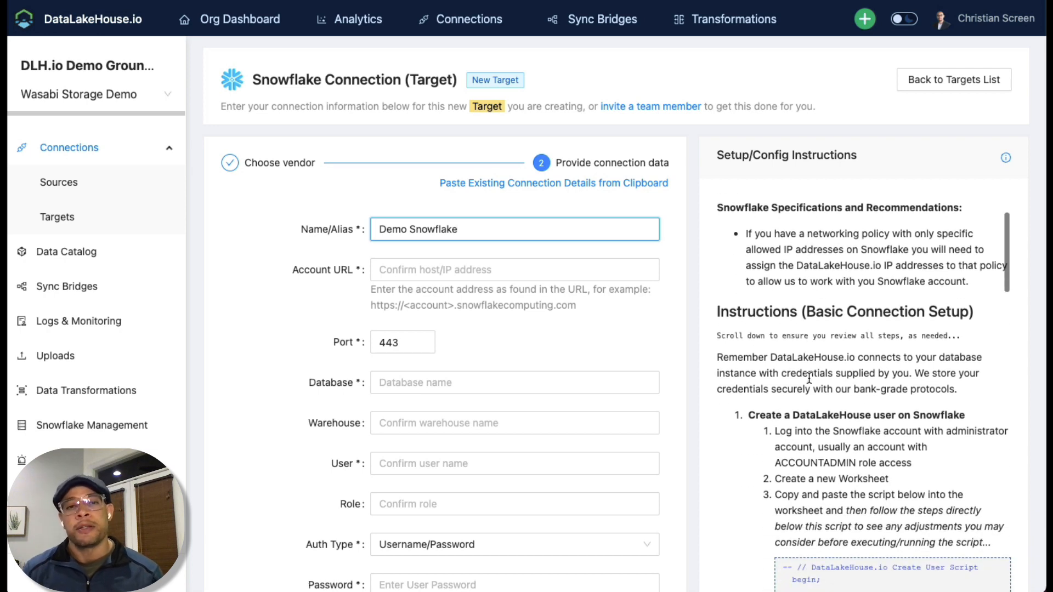
pyautogui.scroll(-2, 810, 390)
pyautogui.scroll(-3, 810, 390)
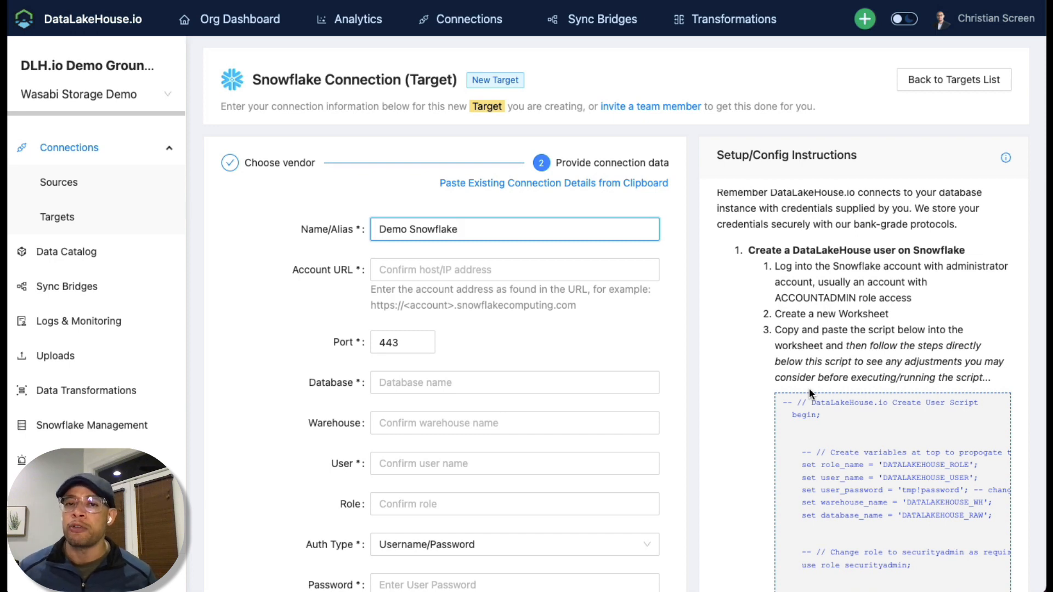
# Review the rest of the Snowflake user script, then leave the new target form unsaved and return to the list of target connections.
pyautogui.scroll(-5, 808, 387)
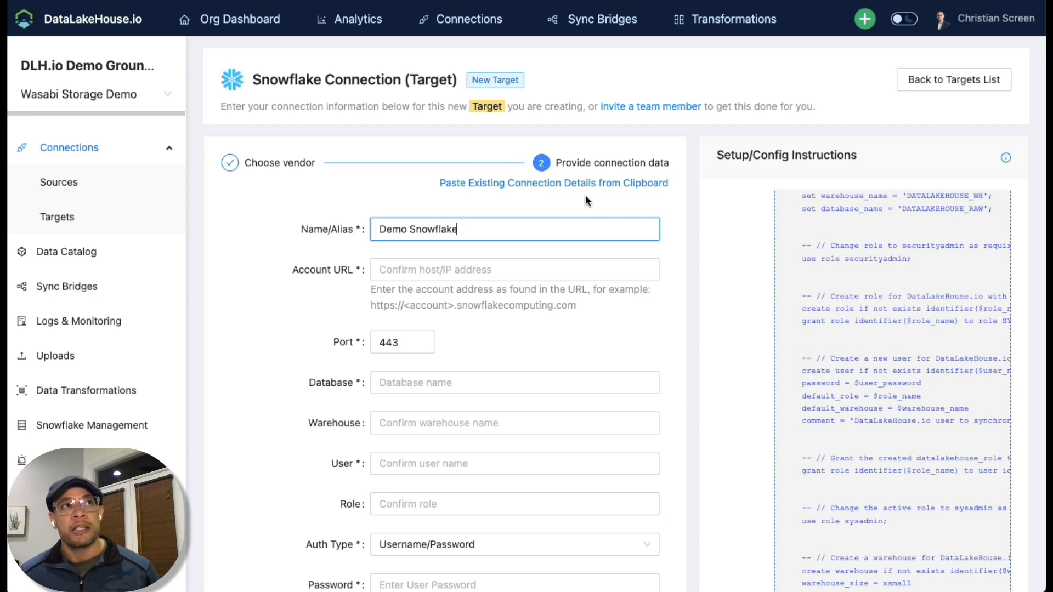
pyautogui.scroll(10, 719, 295)
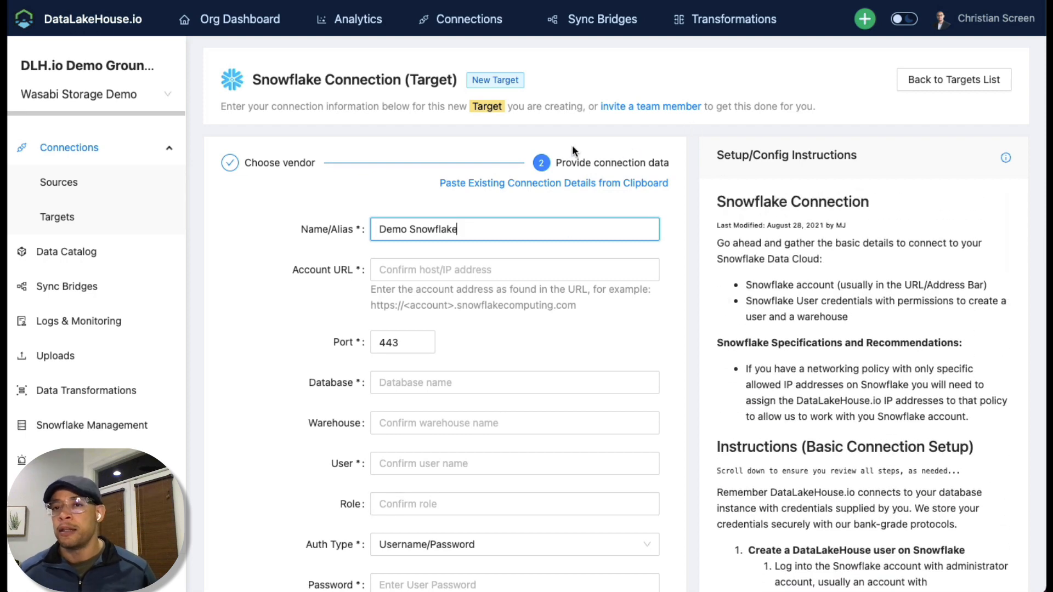
pyautogui.click(475, 59)
pyautogui.click(475, 95)
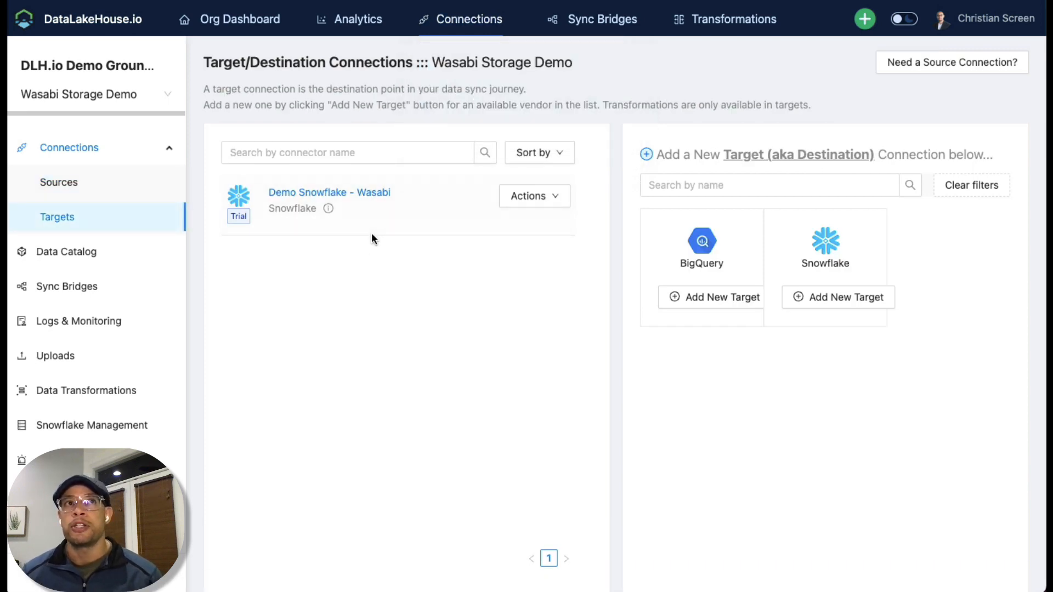
# Start a new sync bridge and name it "Wasabi to Snowflake".
pyautogui.click(606, 28)
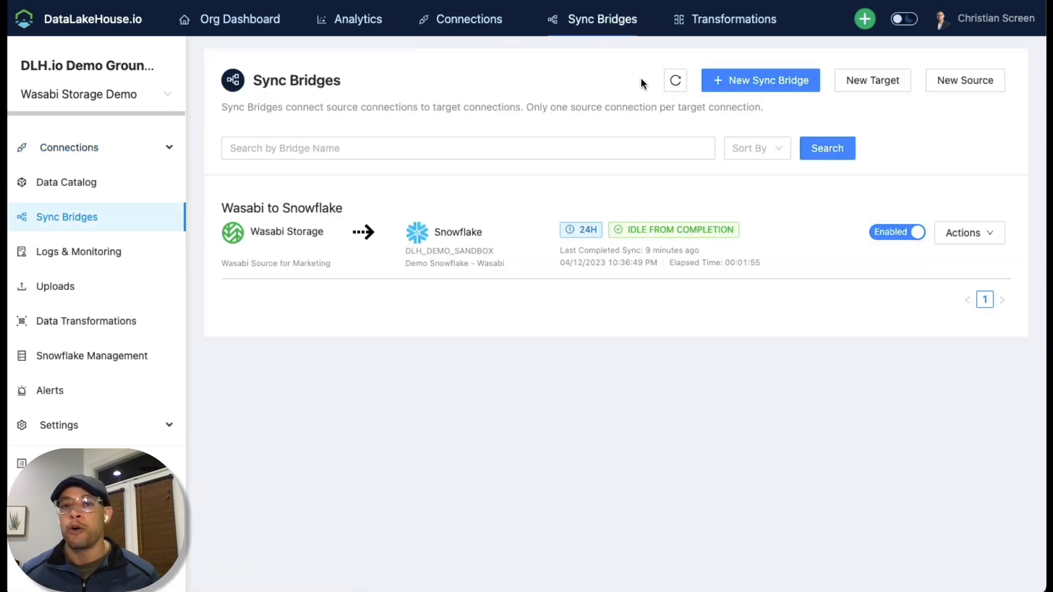
pyautogui.click(764, 80)
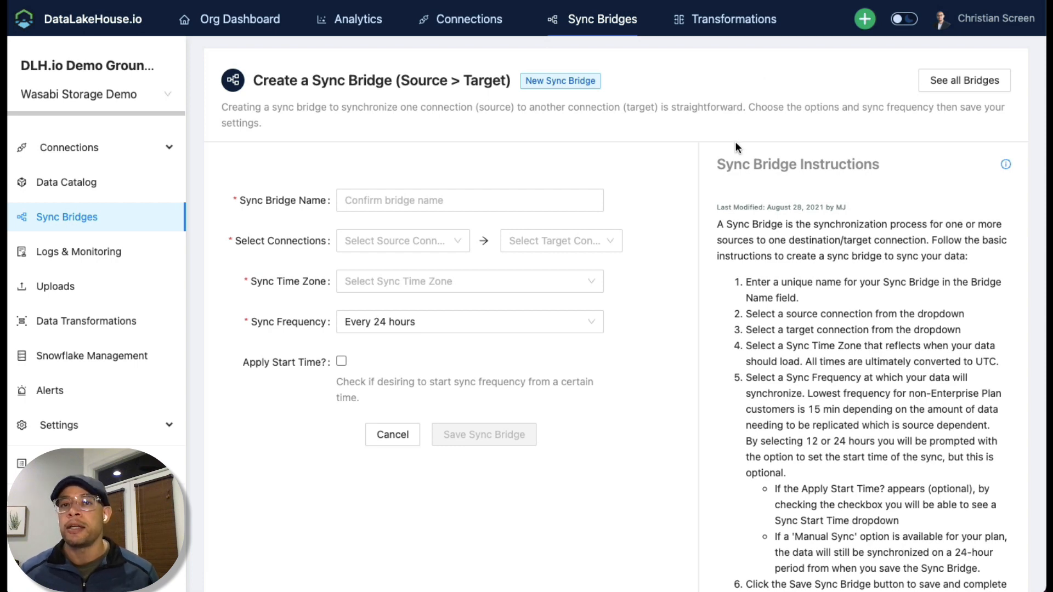
pyautogui.click(460, 202)
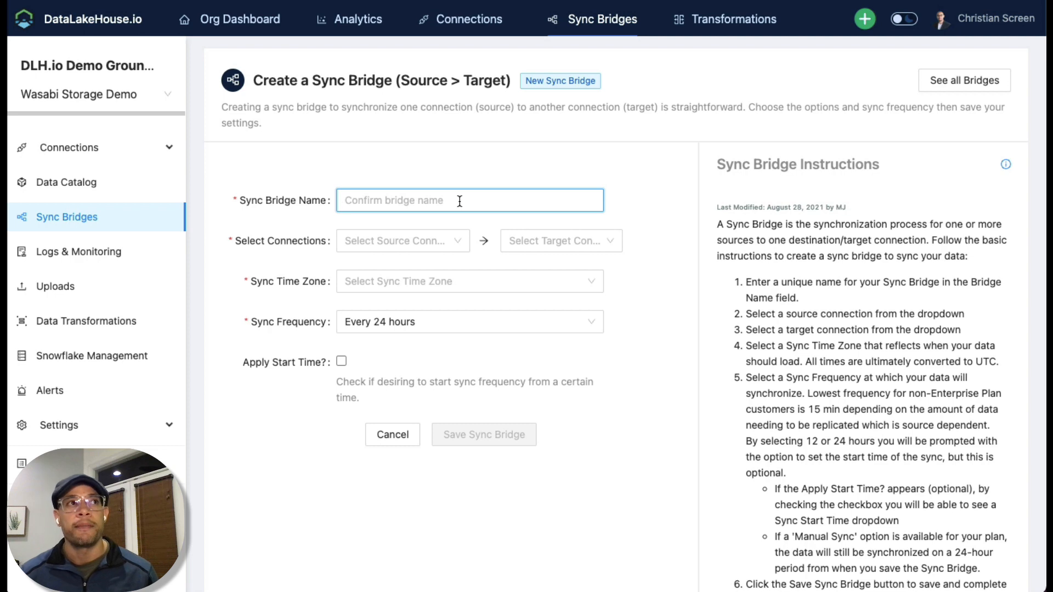
pyautogui.write('Wasabi t')
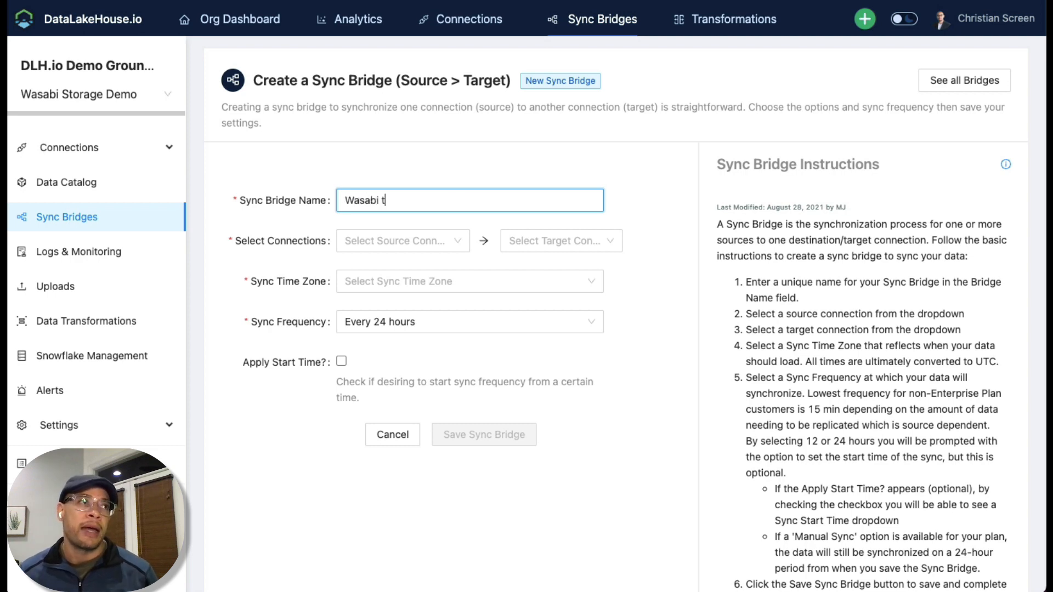
pyautogui.write('o Snowflake')
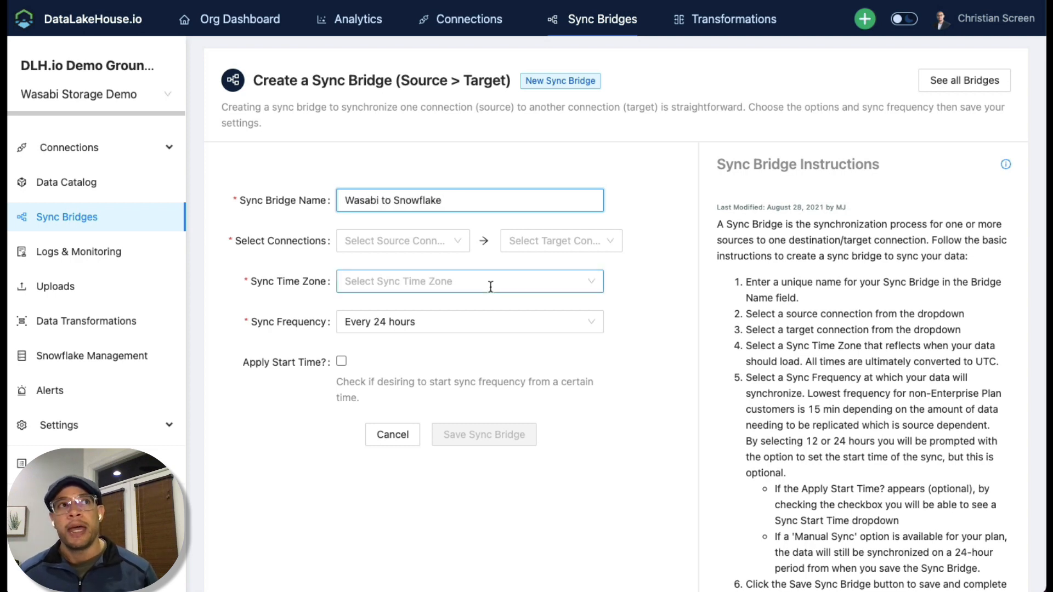
# Link source "Wasabi Source for Marketing" to target "Demo Snowflake - Wasabi" and set the bridge's sync time zone to UTC (GMT).
pyautogui.click(442, 241)
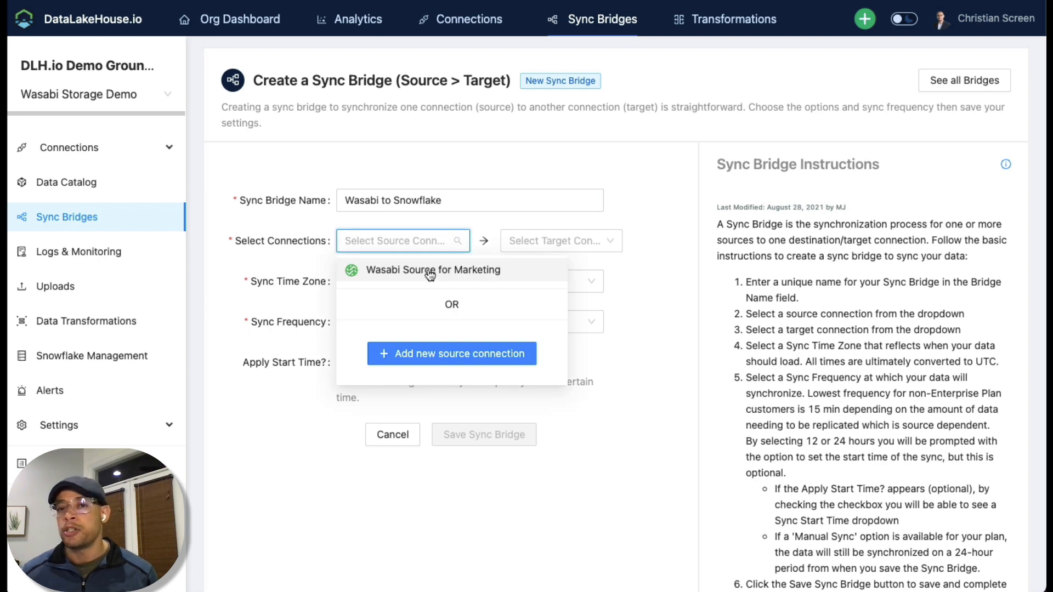
pyautogui.click(430, 271)
pyautogui.click(550, 242)
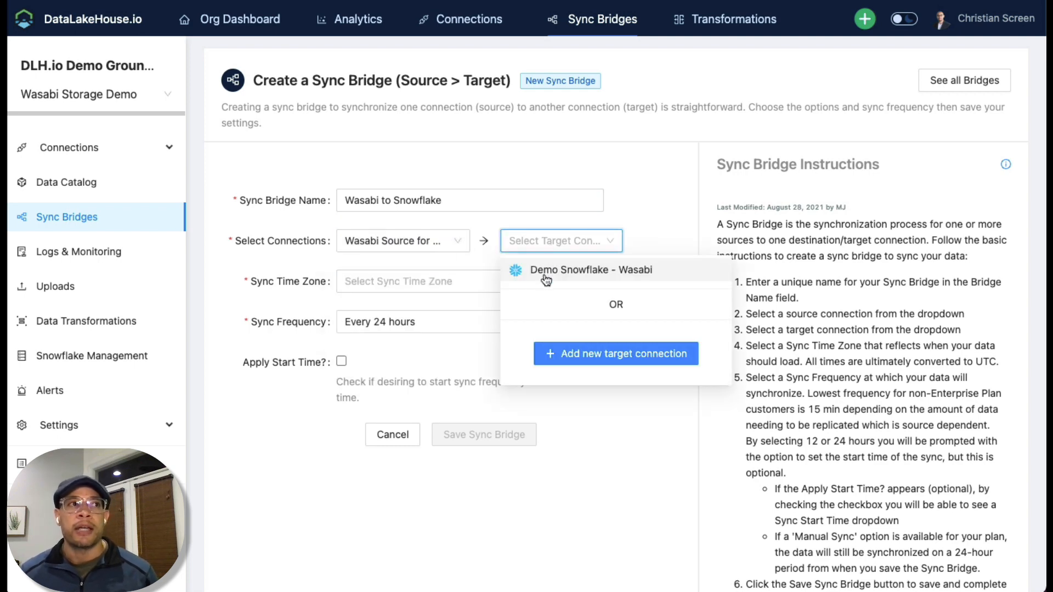
pyautogui.click(546, 274)
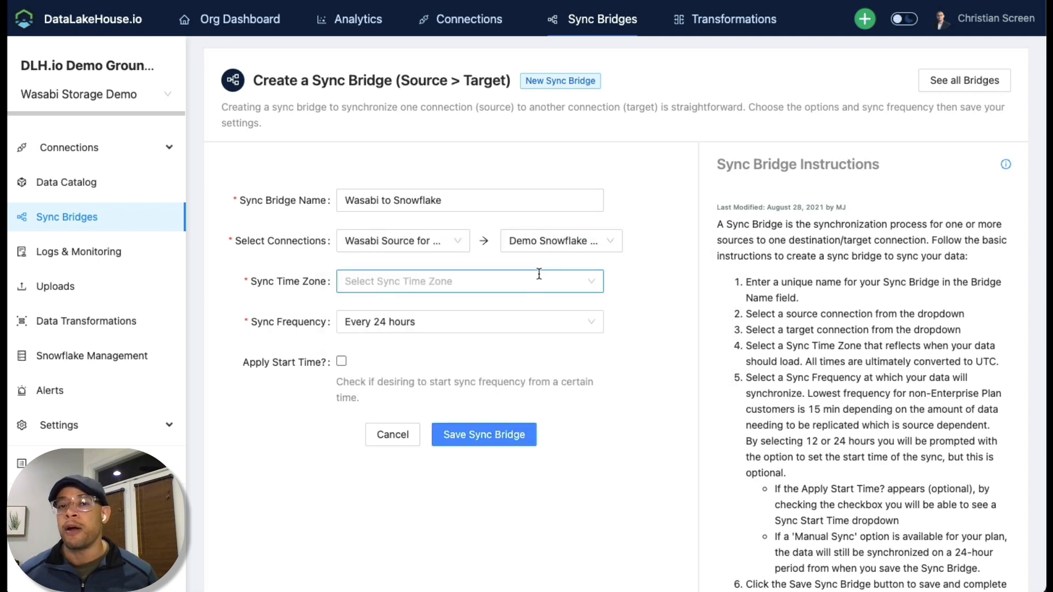
pyautogui.click(540, 277)
pyautogui.click(436, 327)
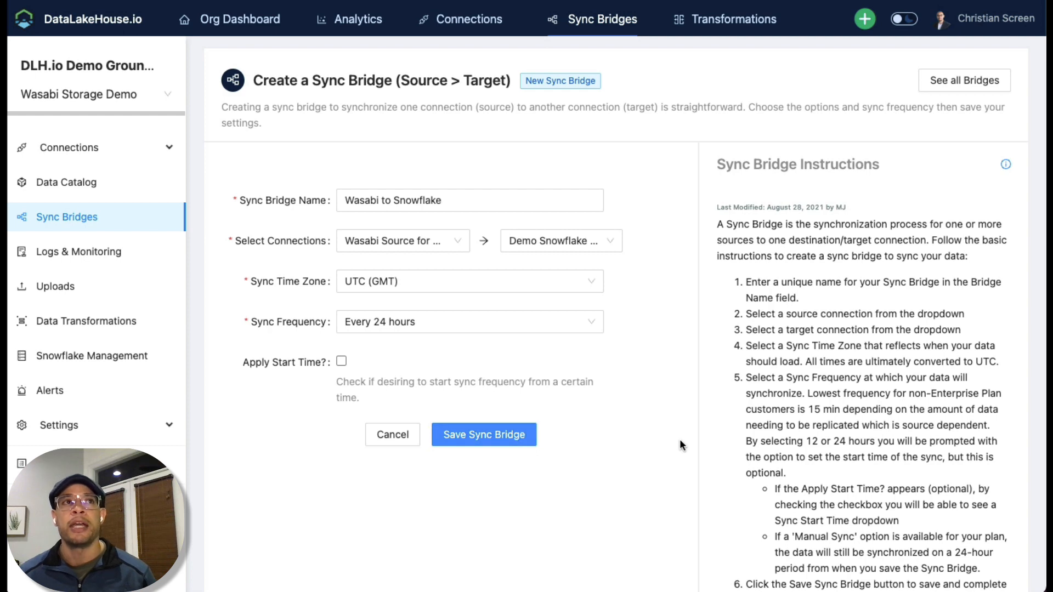
# Leave the new bridge form without saving and manually run the existing "Wasabi to Snowflake" sync bridge right now.
pyautogui.click(596, 17)
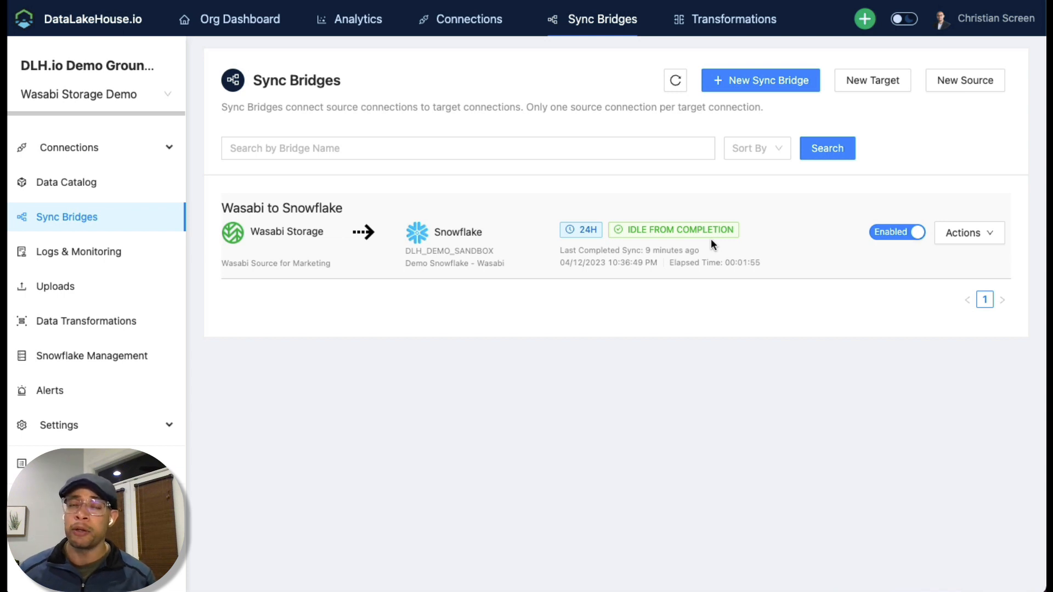
pyautogui.click(982, 235)
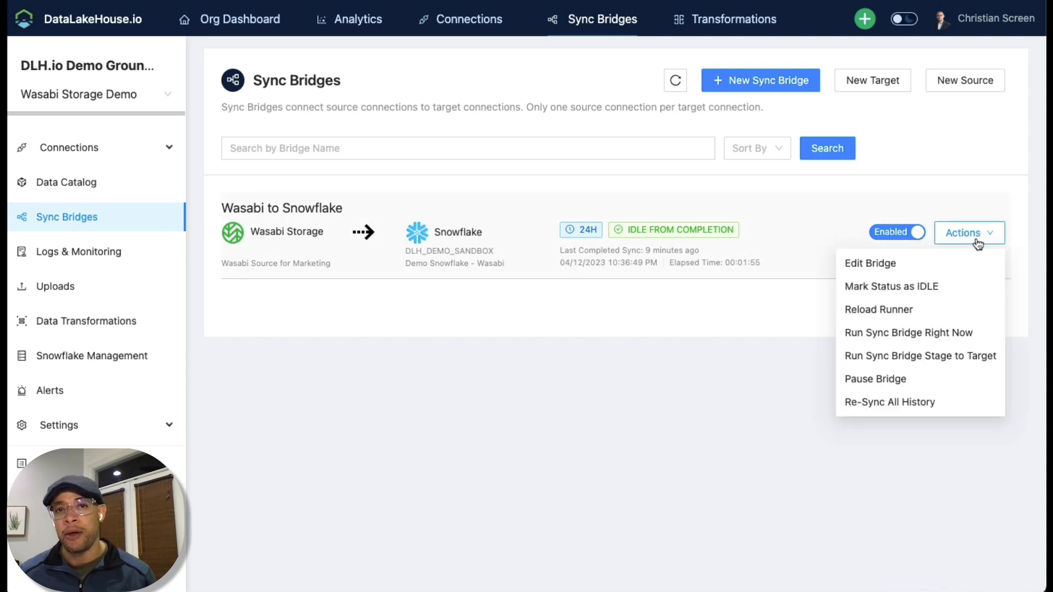
pyautogui.click(950, 336)
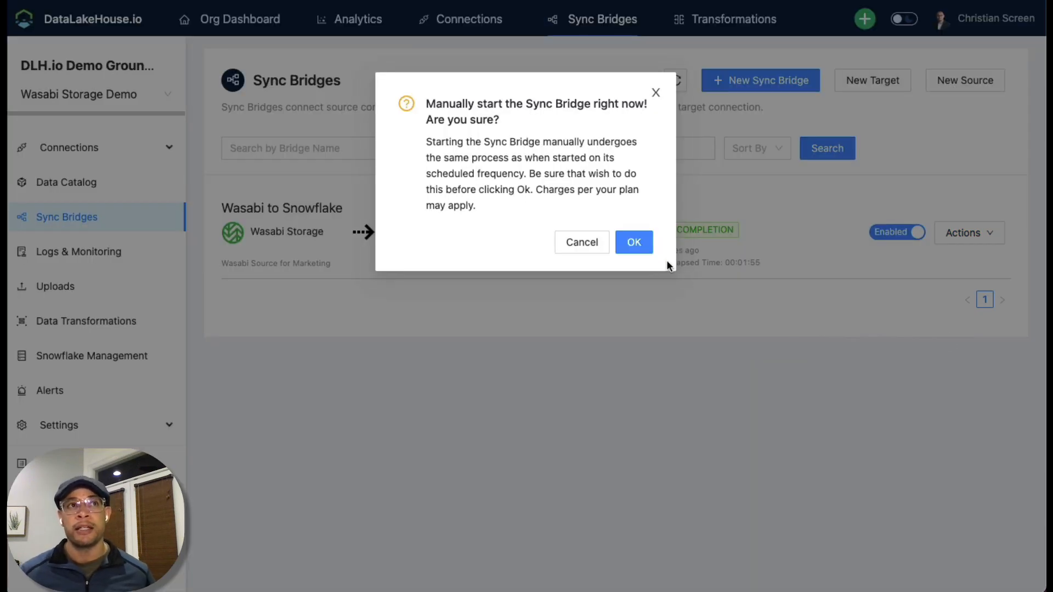
pyautogui.click(636, 243)
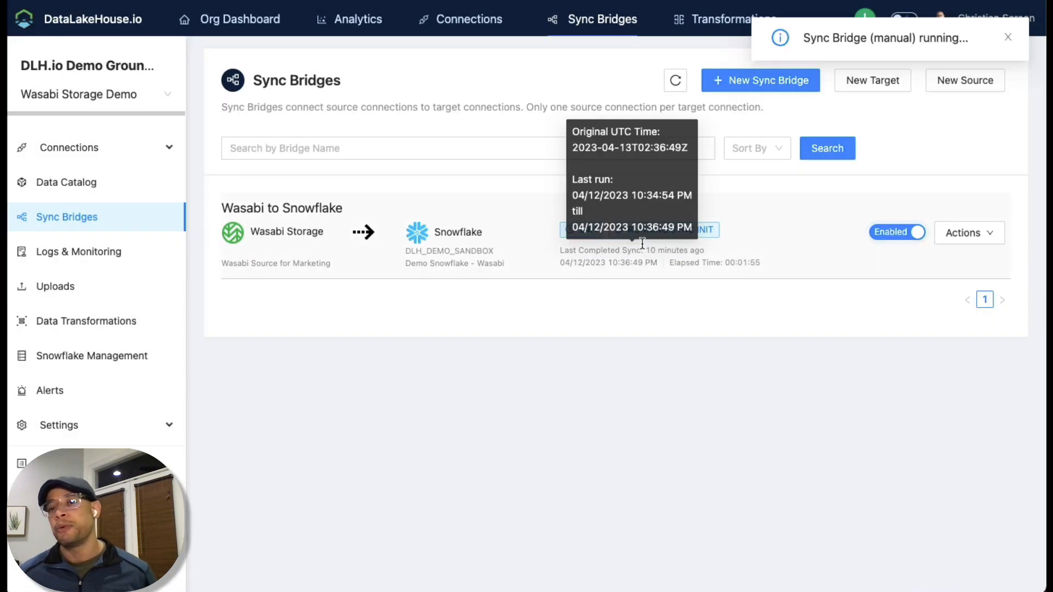